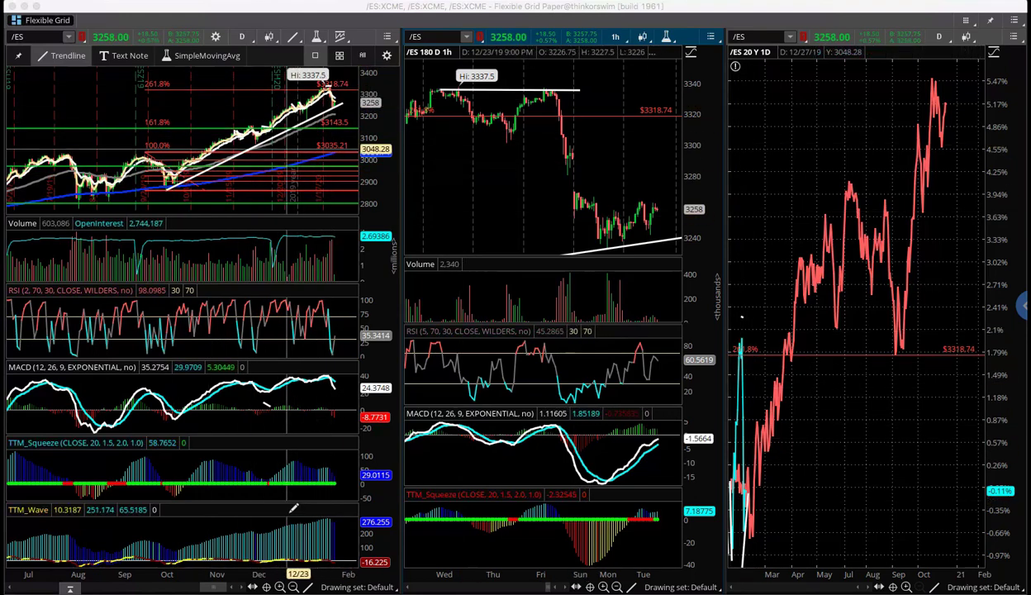
{"action": "left_click", "coordinate": [280, 586]}
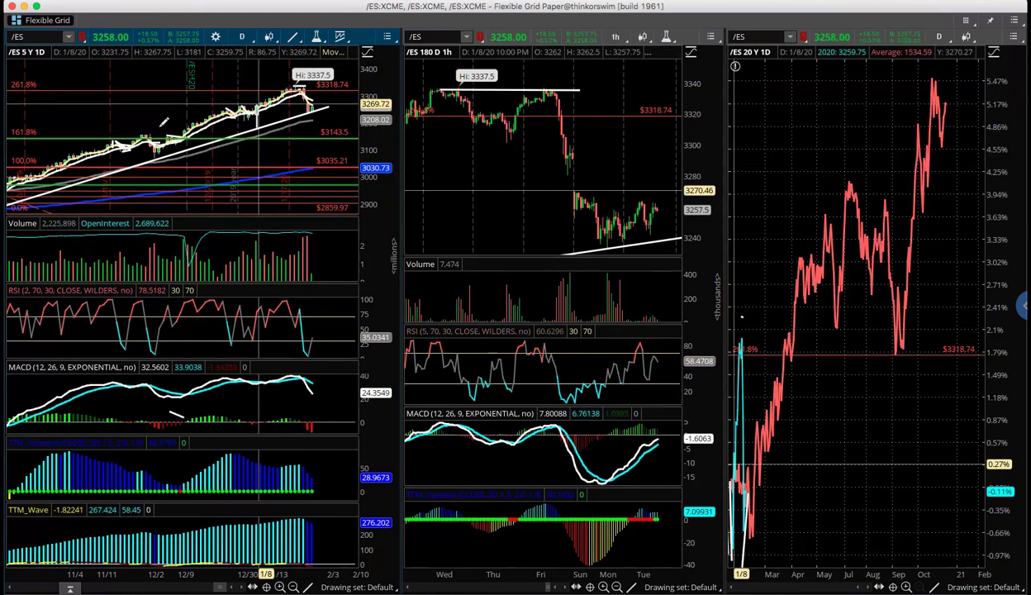
{"action": "mouse_move", "coordinate": [74, 56]}
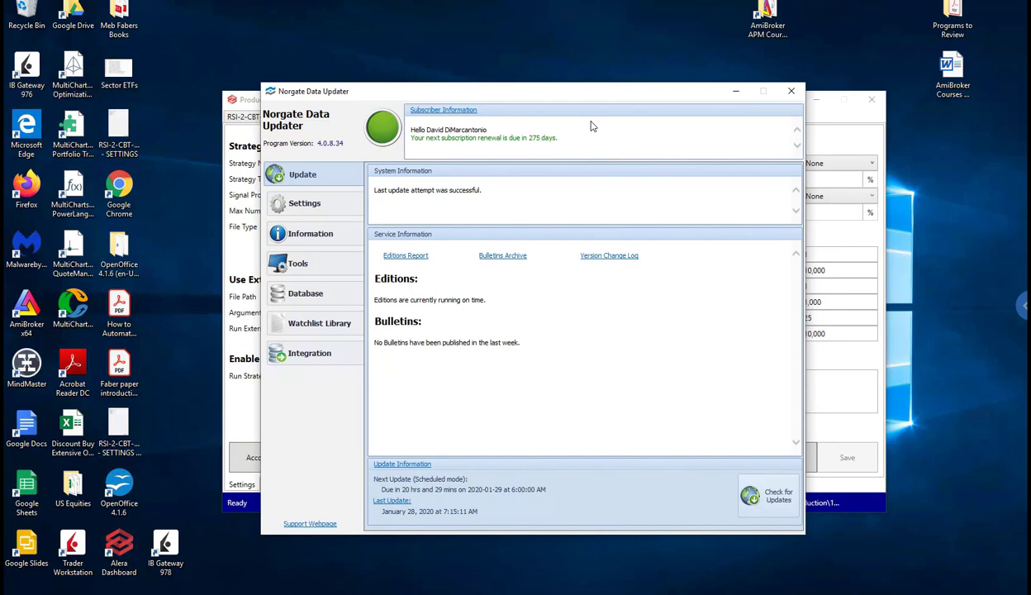
- Check Norgate Data Updater's Update Mode: updates scheduled at 6:00 AM, no export tasks
{"action": "left_click", "coordinate": [253, 104]}
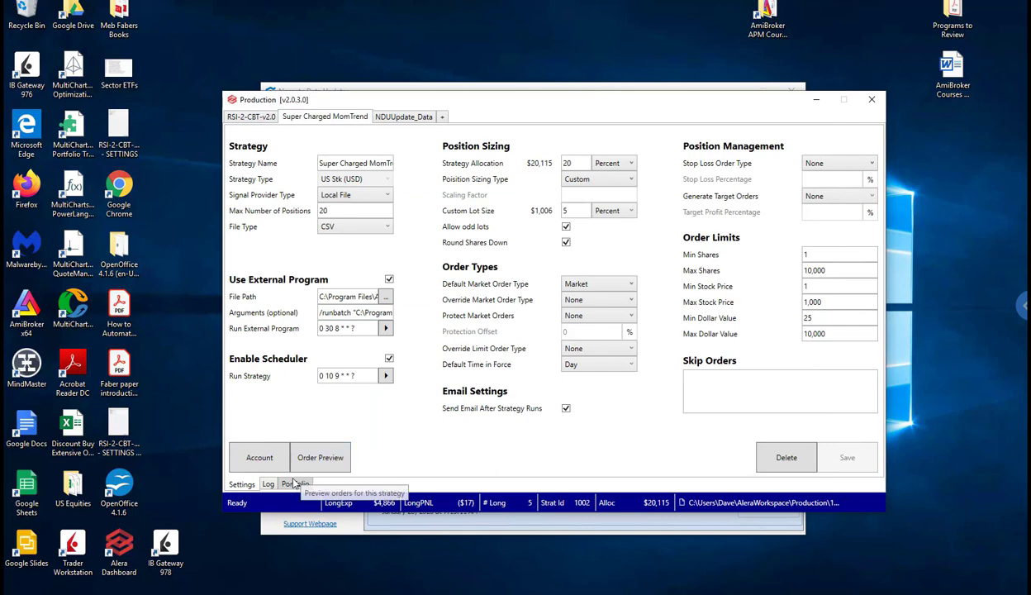
{"action": "left_click", "coordinate": [447, 527]}
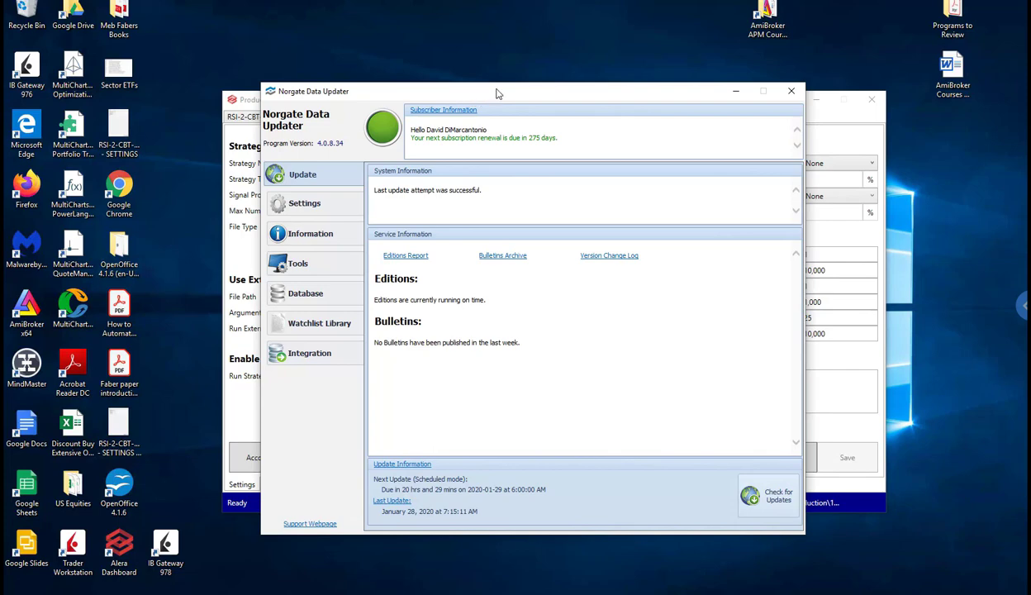
{"action": "left_click_drag", "start_coordinate": [482, 96], "coordinate": [500, 73]}
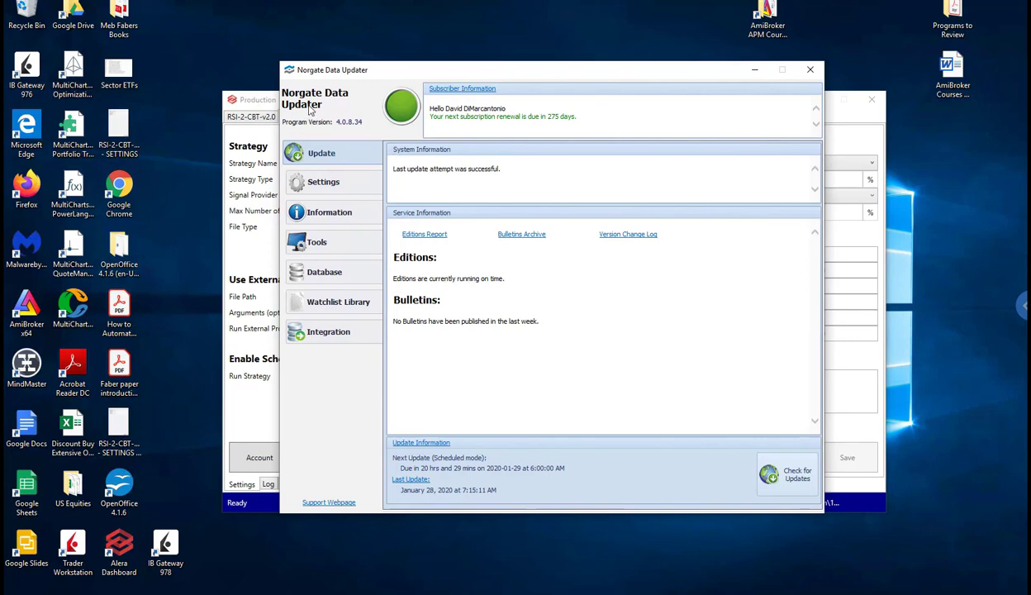
{"action": "left_click", "coordinate": [326, 183]}
{"action": "left_click", "coordinate": [550, 302]}
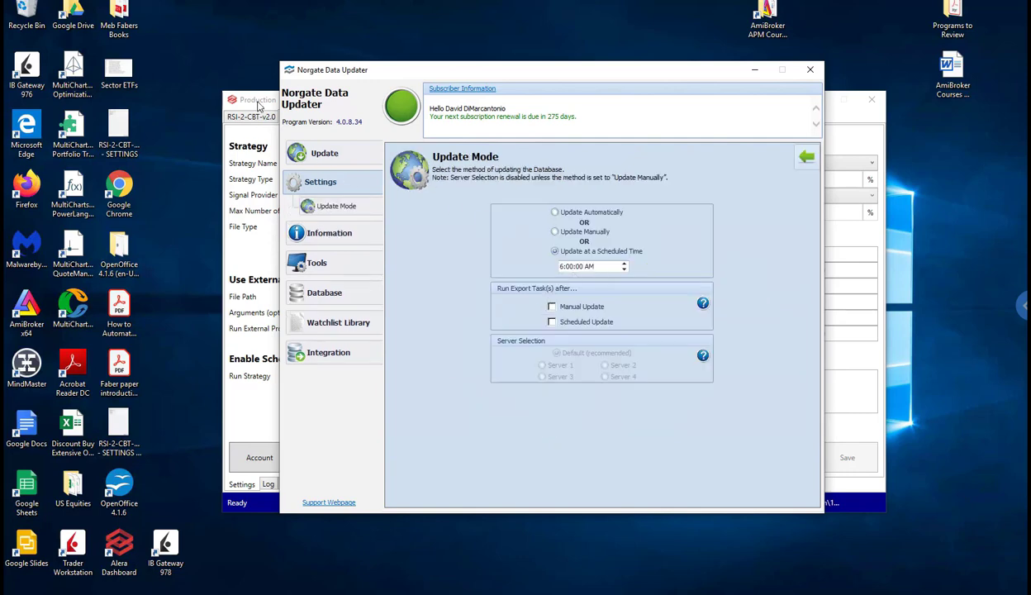
- Show the NDUUpdate_Data strategy, running argument UPDATE on schedule 0 15 7 * * ?
{"action": "left_click", "coordinate": [293, 151]}
{"action": "left_click", "coordinate": [251, 106]}
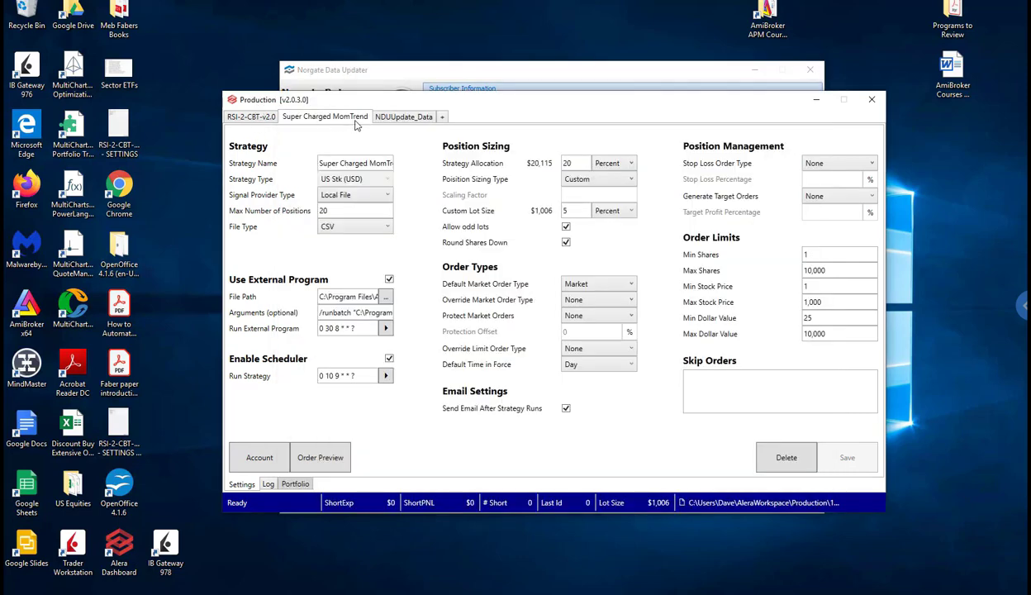
{"action": "mouse_move", "coordinate": [527, 110]}
{"action": "left_mouse_down"}
{"action": "mouse_move", "coordinate": [565, 90]}
{"action": "mouse_move", "coordinate": [526, 98]}
{"action": "left_mouse_up"}
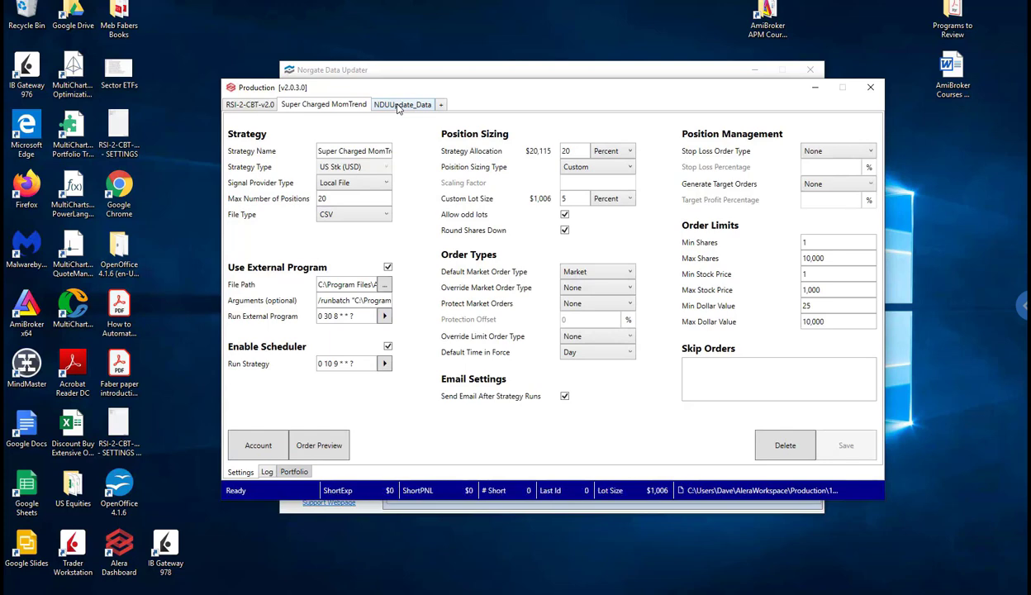
{"action": "left_click", "coordinate": [400, 105]}
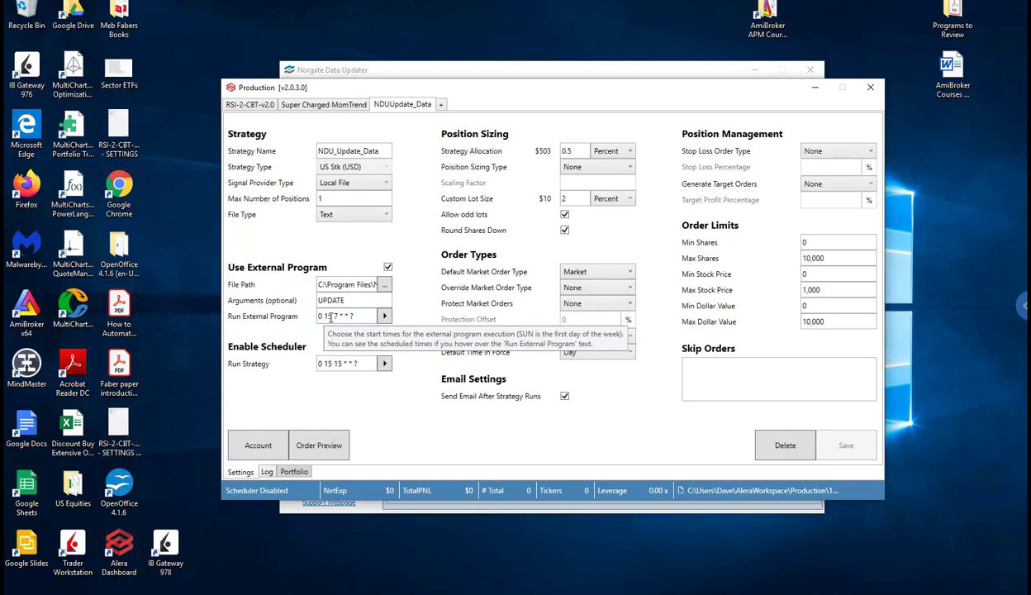
- Review RSI-2-CBT-v2.0's 12 limit buy orders and settings, then switch to Super Charged MomTrend
{"action": "left_click", "coordinate": [250, 105]}
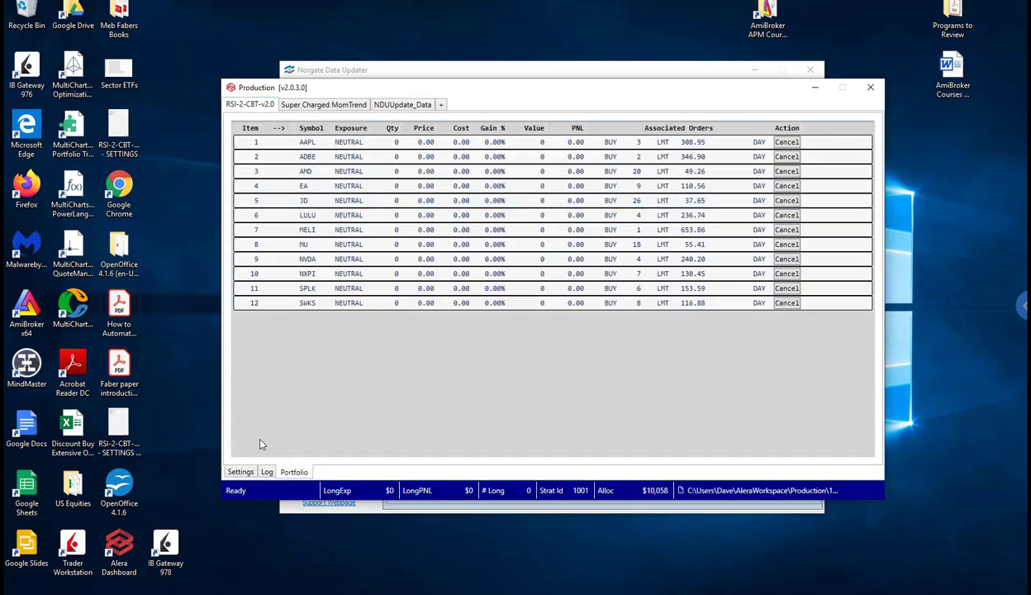
{"action": "left_click", "coordinate": [239, 472]}
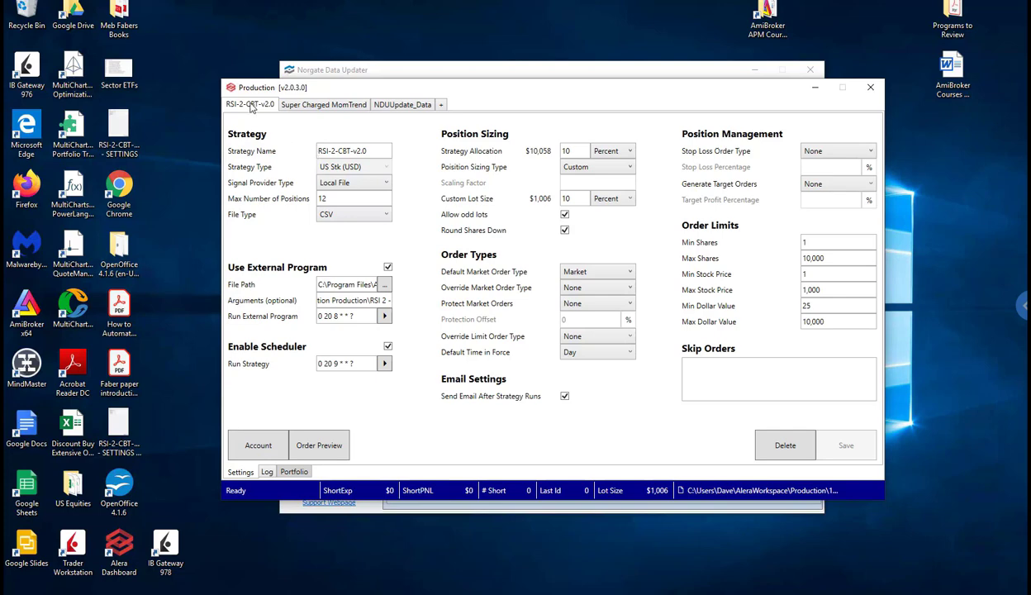
{"action": "left_click", "coordinate": [329, 107]}
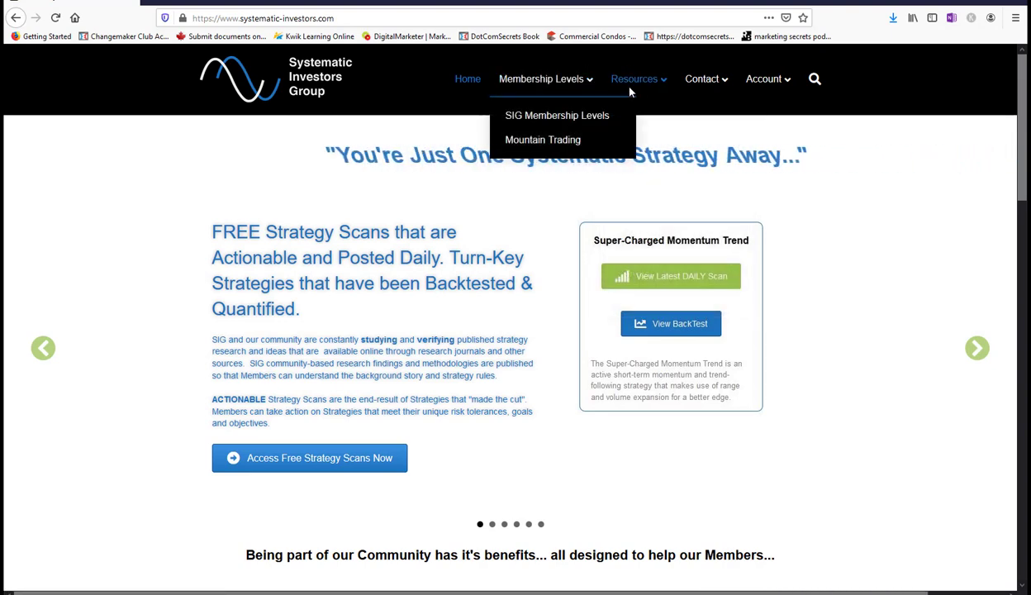
- Open the Free Daily Strategy Scans page, then minimize Firefox to reveal Alera
{"action": "mouse_move", "coordinate": [683, 90]}
{"action": "mouse_move", "coordinate": [629, 83]}
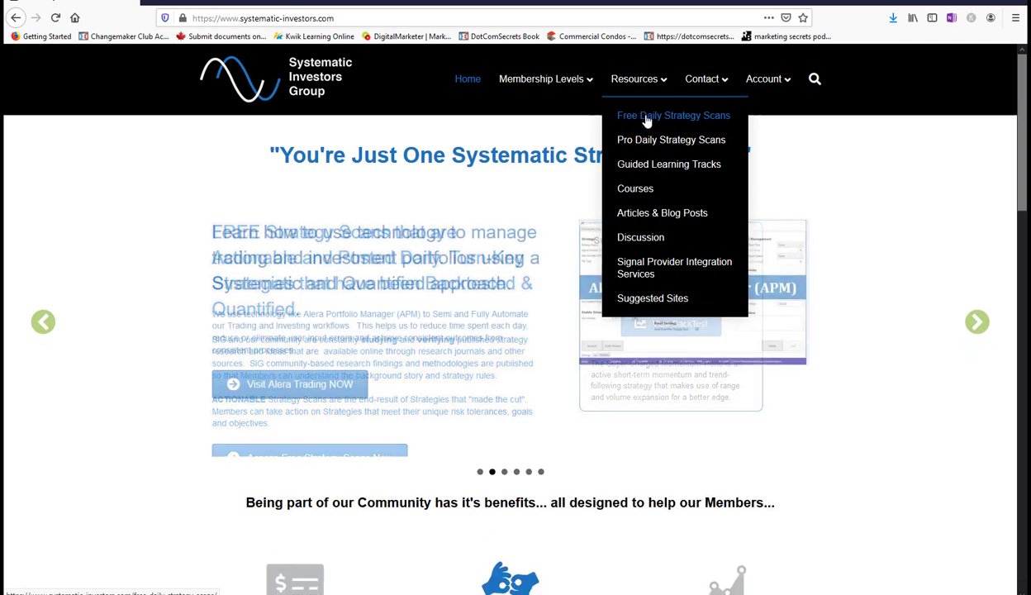
{"action": "left_click", "coordinate": [644, 120]}
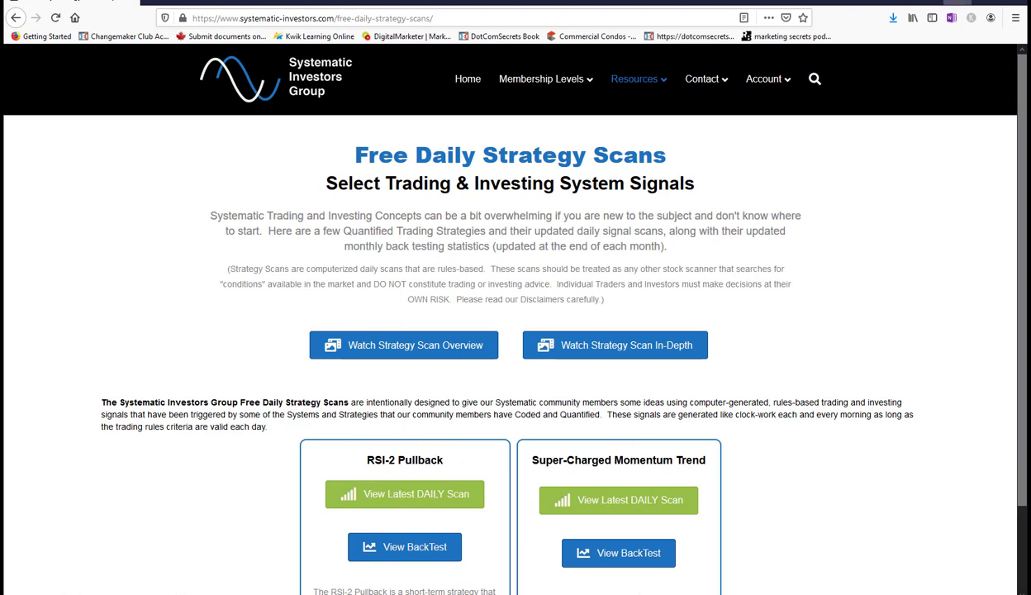
{"action": "left_click", "coordinate": [957, 1]}
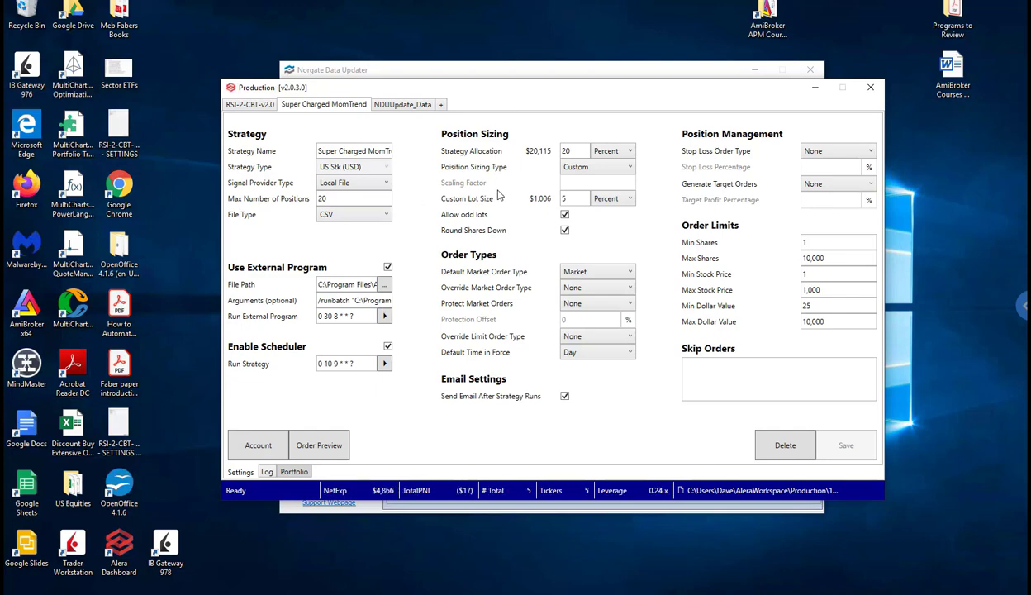
- Switch to the RSI-2-CBT-v2.0 strategy, scheduled to run at 0 20 9 * * ?
{"action": "left_click", "coordinate": [261, 108]}
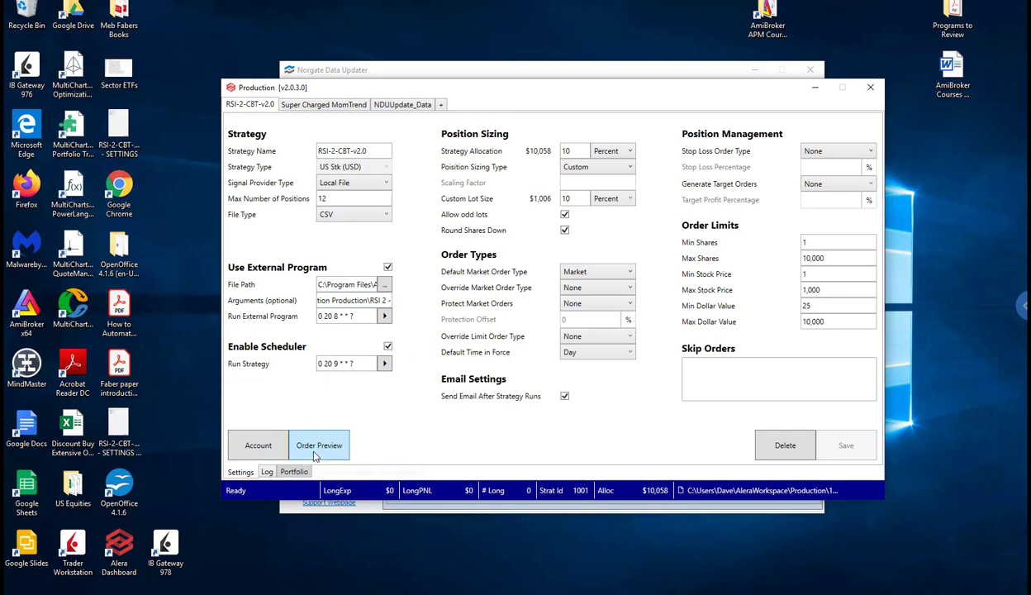
{"action": "left_click", "coordinate": [319, 445]}
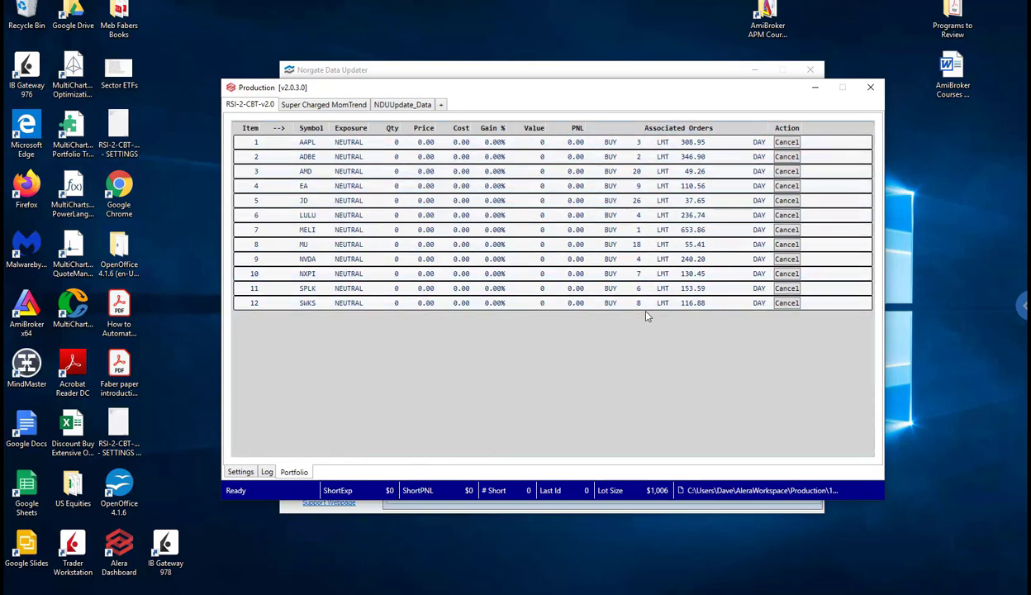
{"action": "left_click", "coordinate": [241, 472]}
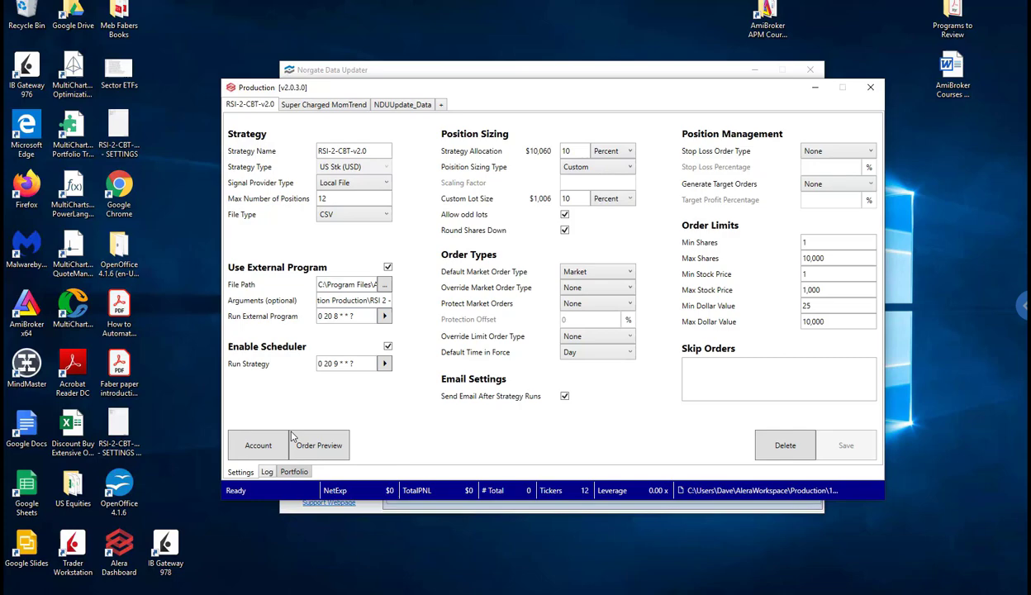
{"action": "left_click", "coordinate": [267, 473]}
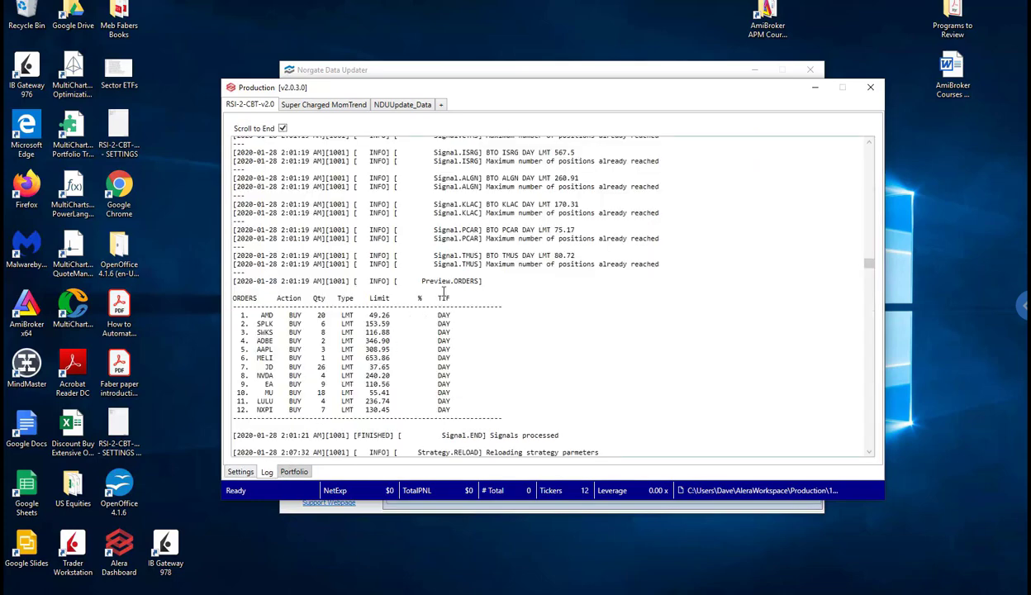
{"action": "scroll", "coordinate": [444, 294], "scroll_direction": "up", "scroll_amount": 5}
{"action": "scroll", "coordinate": [471, 299], "scroll_direction": "down", "scroll_amount": 15}
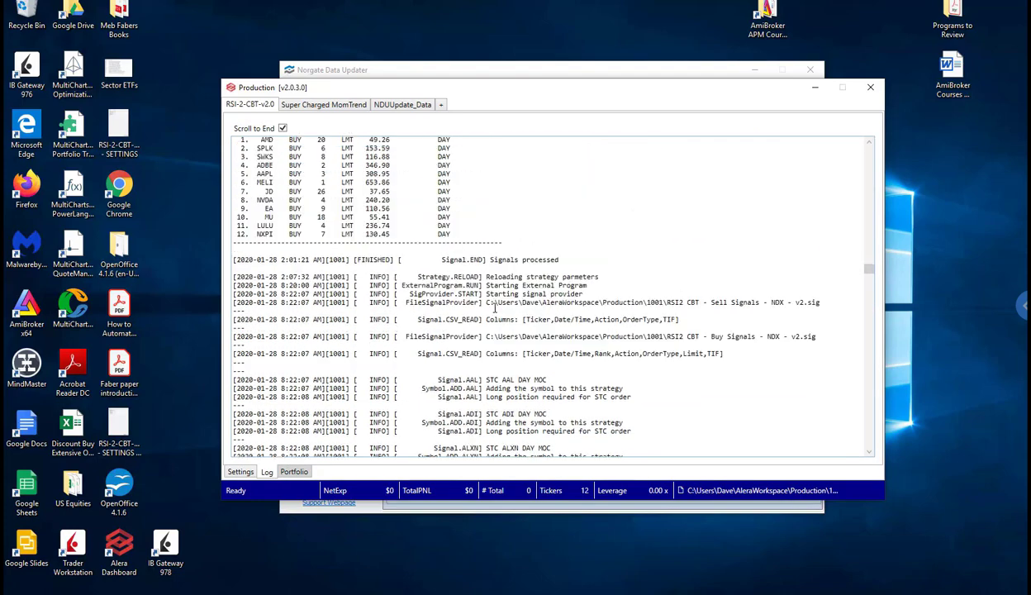
{"action": "scroll", "coordinate": [496, 308], "scroll_direction": "up", "scroll_amount": 12}
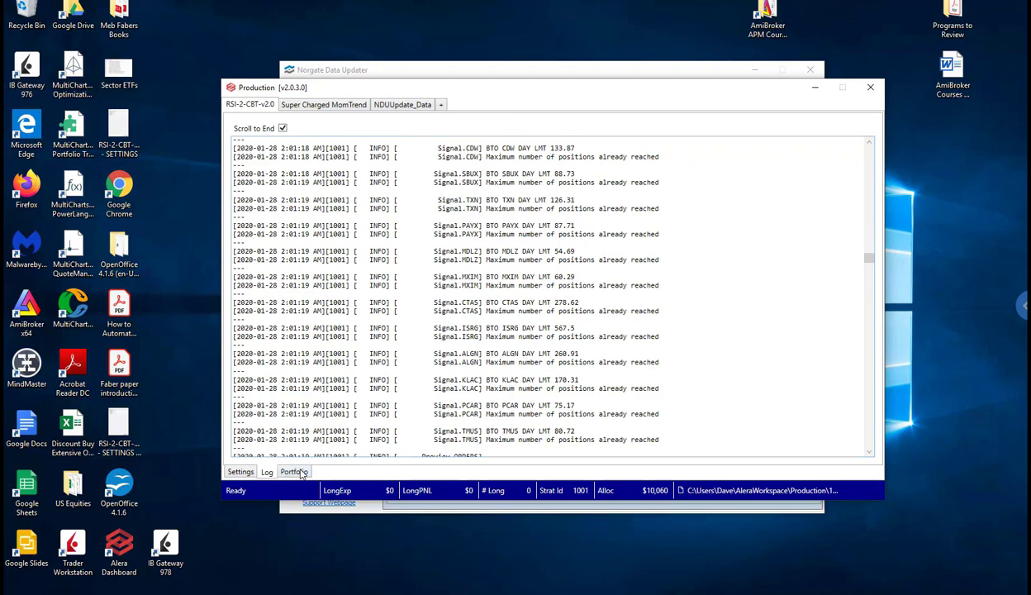
{"action": "left_click", "coordinate": [295, 472]}
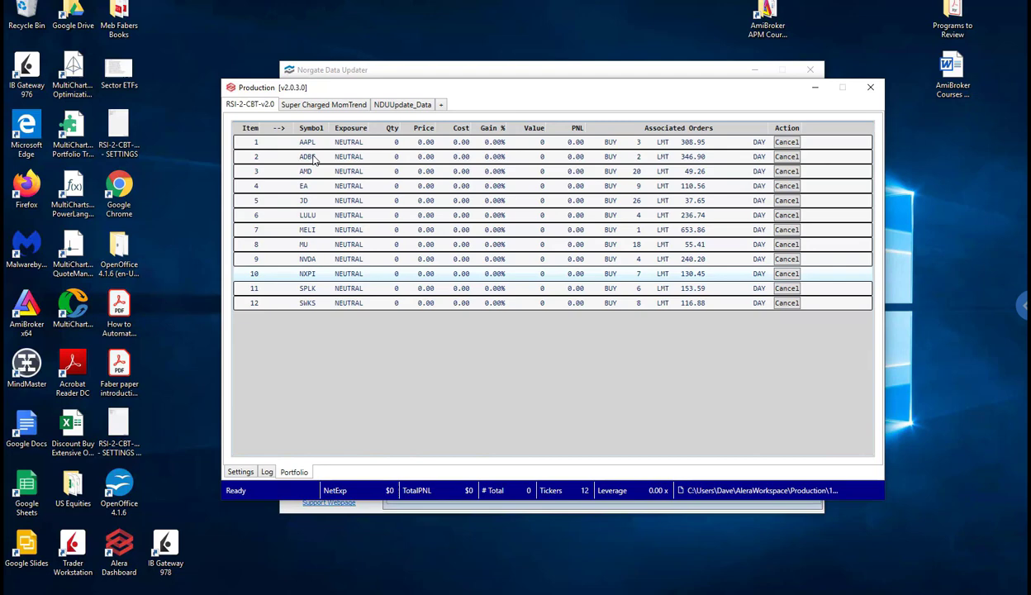
{"action": "left_click", "coordinate": [237, 470]}
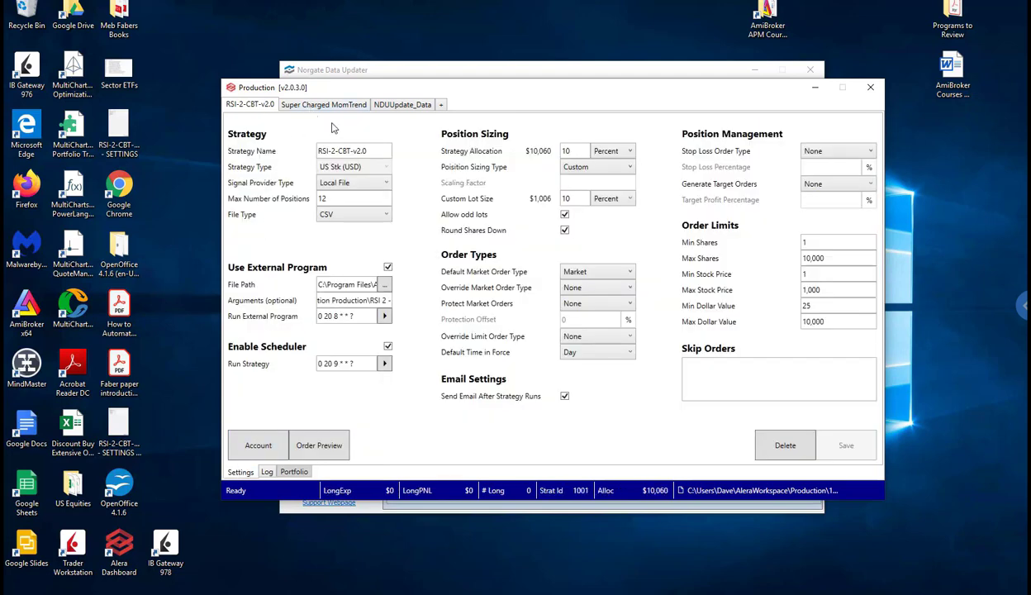
- Show Super Charged MomTrend: 5 long positions worth $4,872 against a $20,116 allocation
{"action": "left_click", "coordinate": [321, 106]}
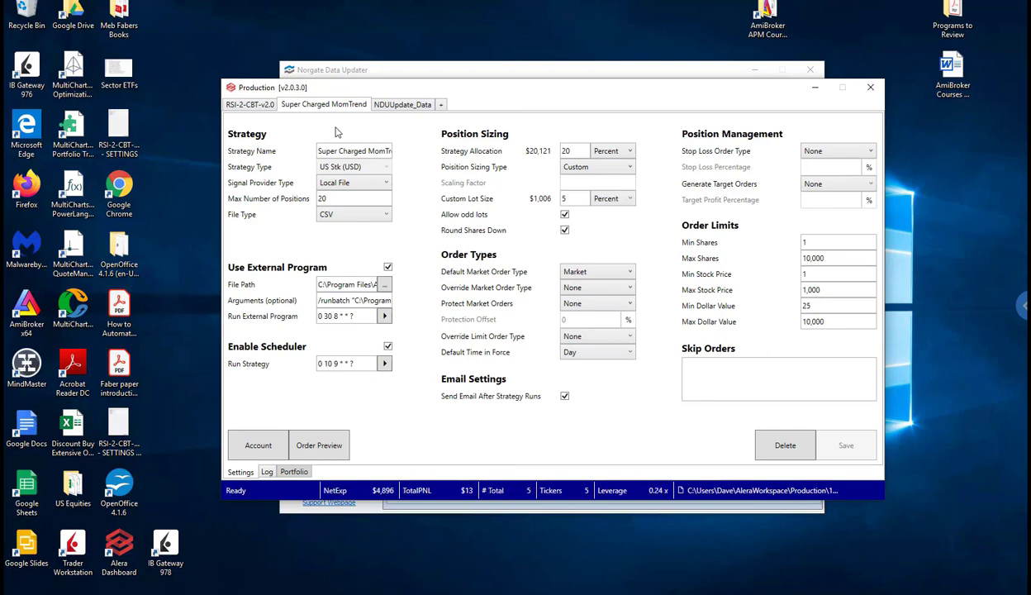
{"action": "mouse_move", "coordinate": [397, 93]}
{"action": "left_mouse_down"}
{"action": "mouse_move", "coordinate": [413, 101]}
{"action": "mouse_move", "coordinate": [400, 98]}
{"action": "left_mouse_up"}
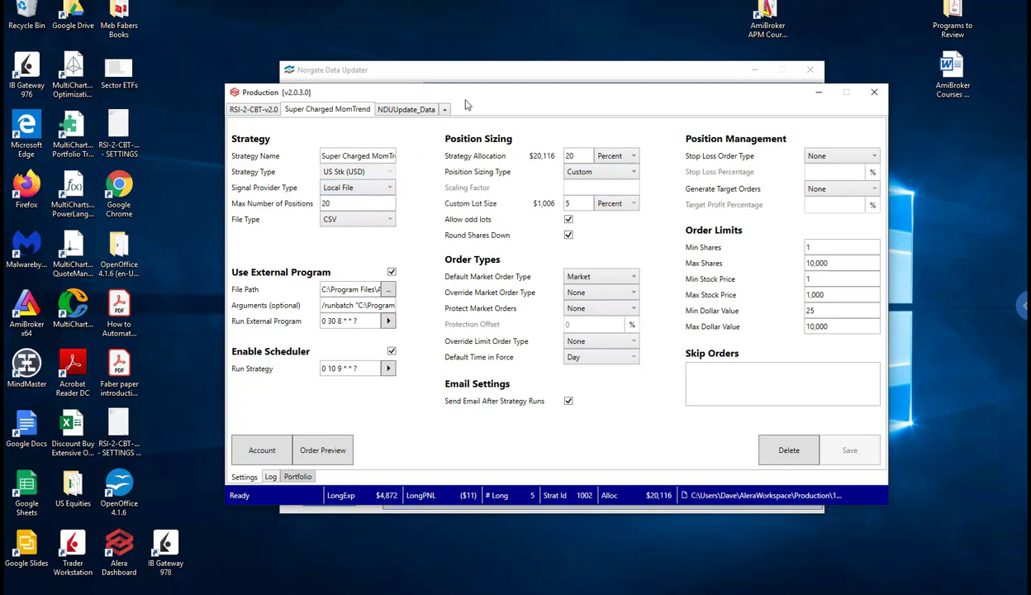
{"action": "mouse_move", "coordinate": [466, 93]}
{"action": "left_mouse_down"}
{"action": "mouse_move", "coordinate": [476, 118]}
{"action": "mouse_move", "coordinate": [466, 92]}
{"action": "left_mouse_up"}
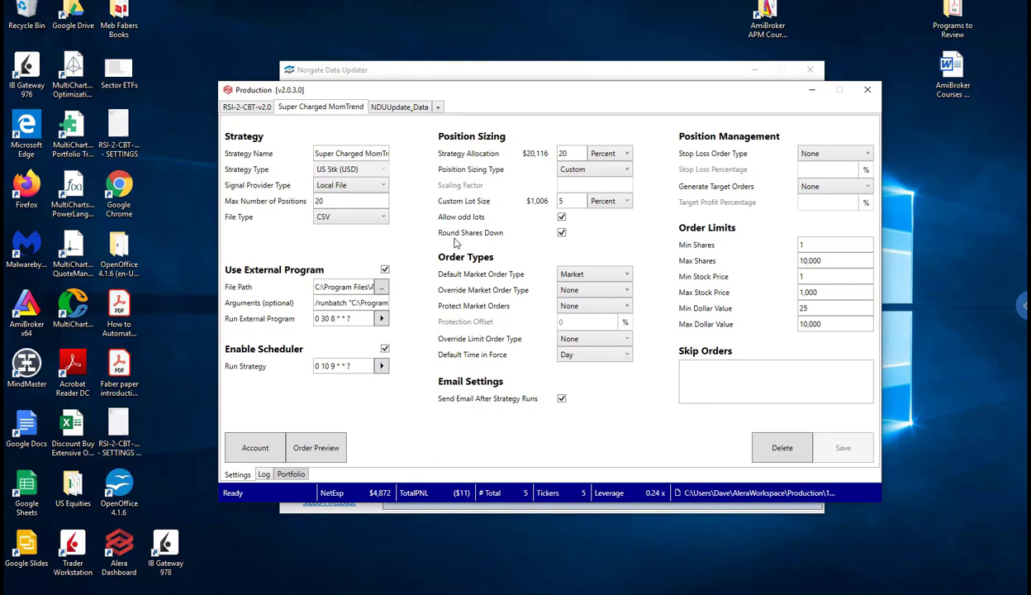
{"action": "left_click_drag", "start_coordinate": [424, 93], "coordinate": [416, 88]}
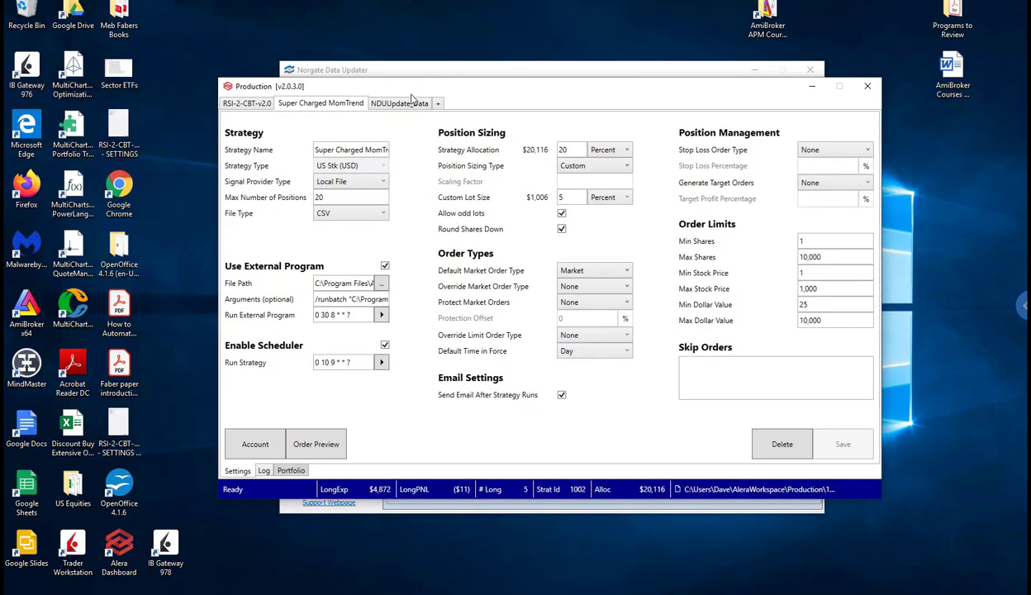
- View Super Charged MomTrend's five long positions, now at $4,857 exposure and ($26) PNL
{"action": "left_click", "coordinate": [291, 471]}
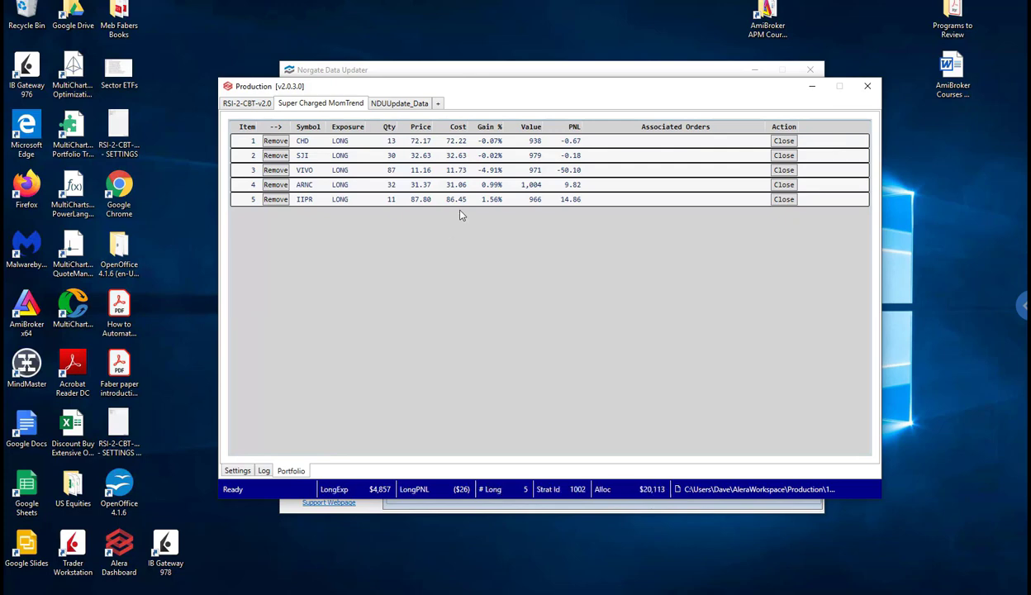
- Check RSI-2-CBT-v2.0's two long positions and pending buy limits, then switch to Super Charged MomTrend
{"action": "left_click", "coordinate": [252, 105]}
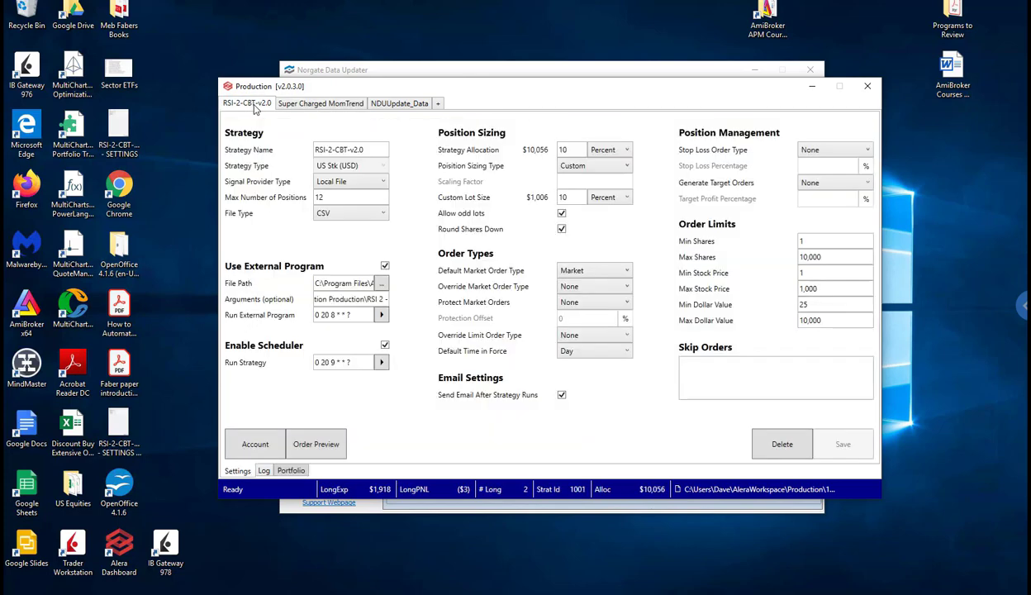
{"action": "left_click", "coordinate": [291, 470]}
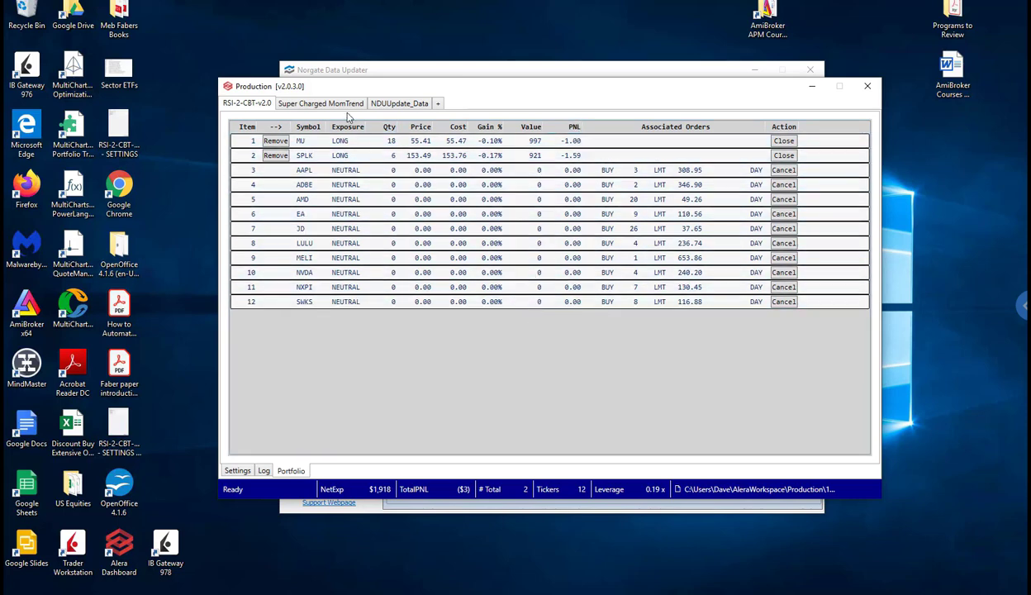
{"action": "left_click", "coordinate": [240, 471]}
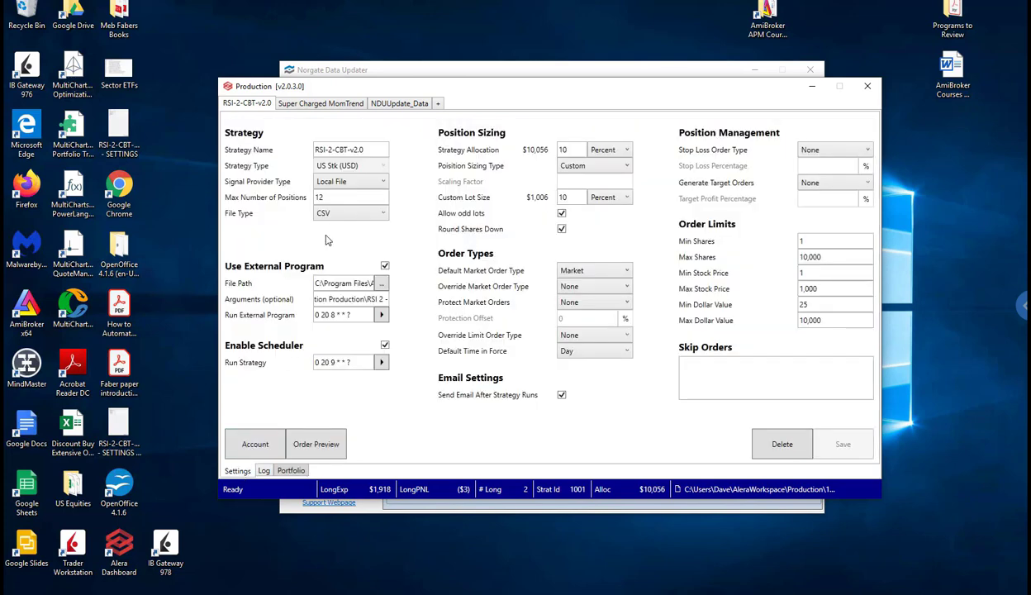
{"action": "left_click", "coordinate": [320, 108]}
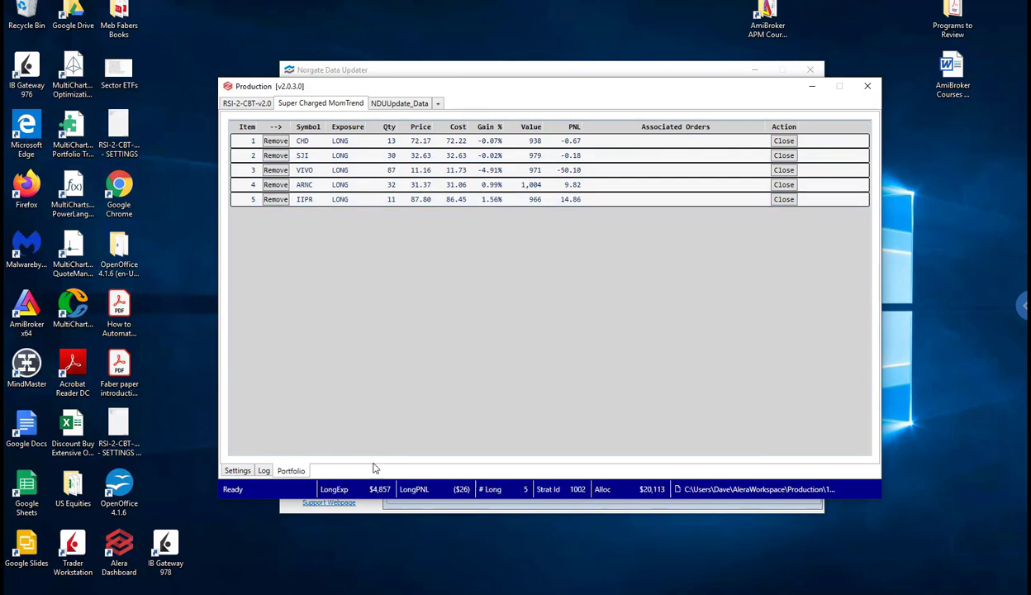
- Confirm IB Gateway's API connection, then bring forward Norgate's next 6:00 AM update on 2020-01-29
{"action": "left_click", "coordinate": [237, 470]}
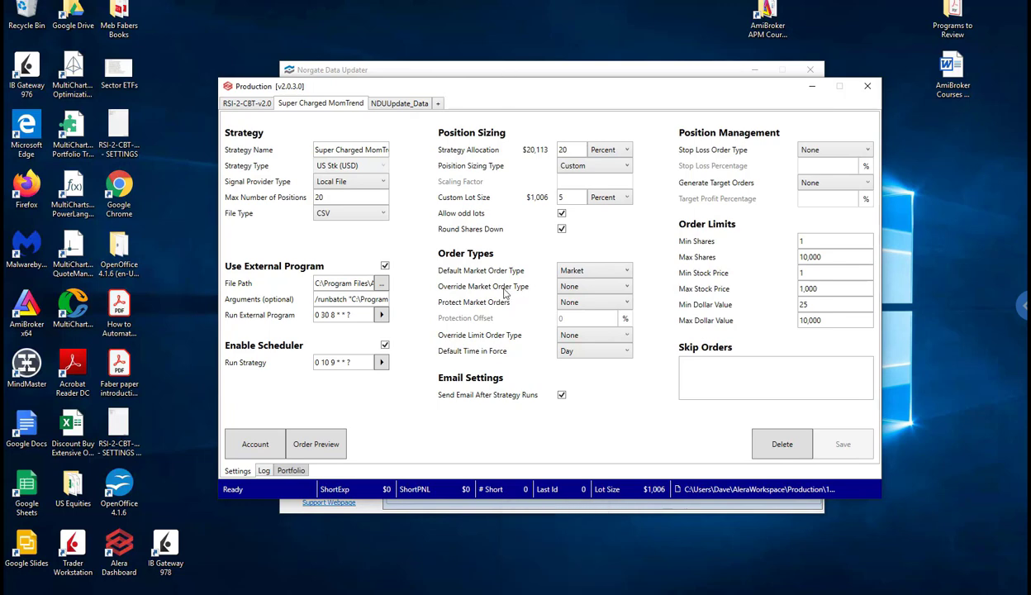
{"action": "key", "text": "alt+Tab"}
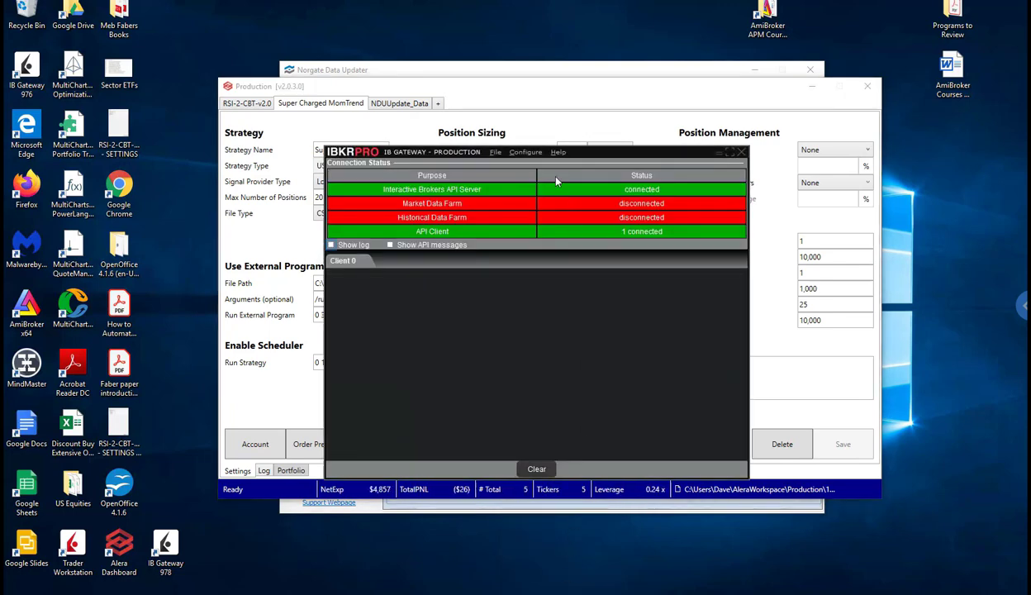
{"action": "left_click_drag", "start_coordinate": [600, 152], "coordinate": [611, 120]}
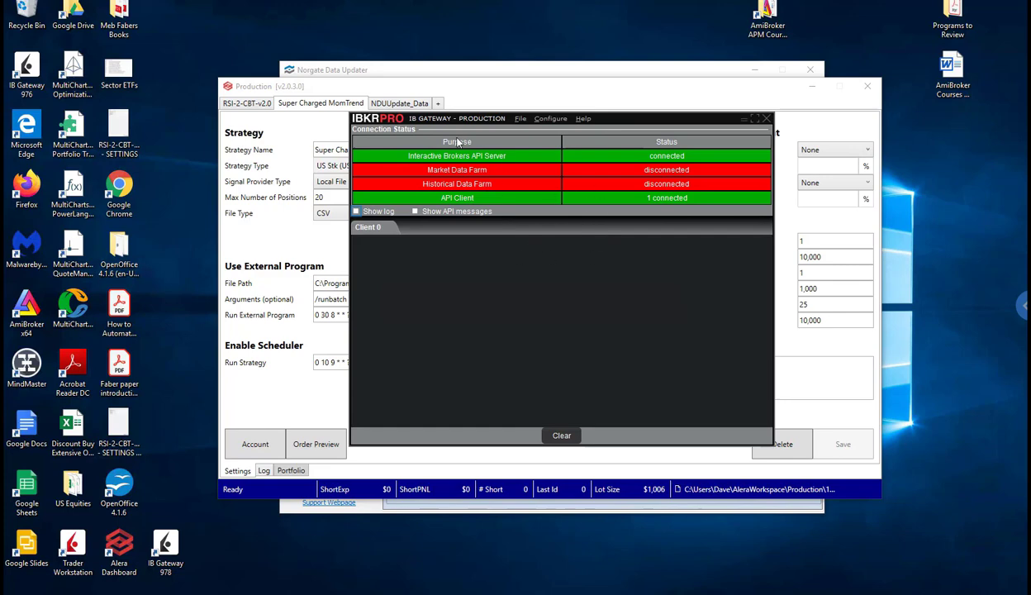
{"action": "left_click_drag", "start_coordinate": [597, 116], "coordinate": [600, 124]}
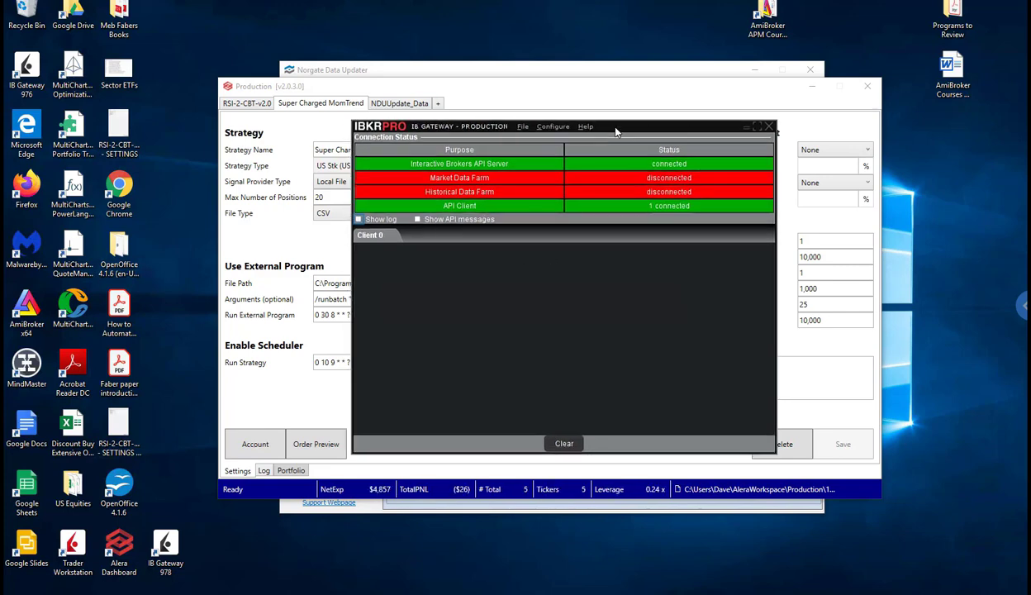
{"action": "left_click", "coordinate": [557, 75]}
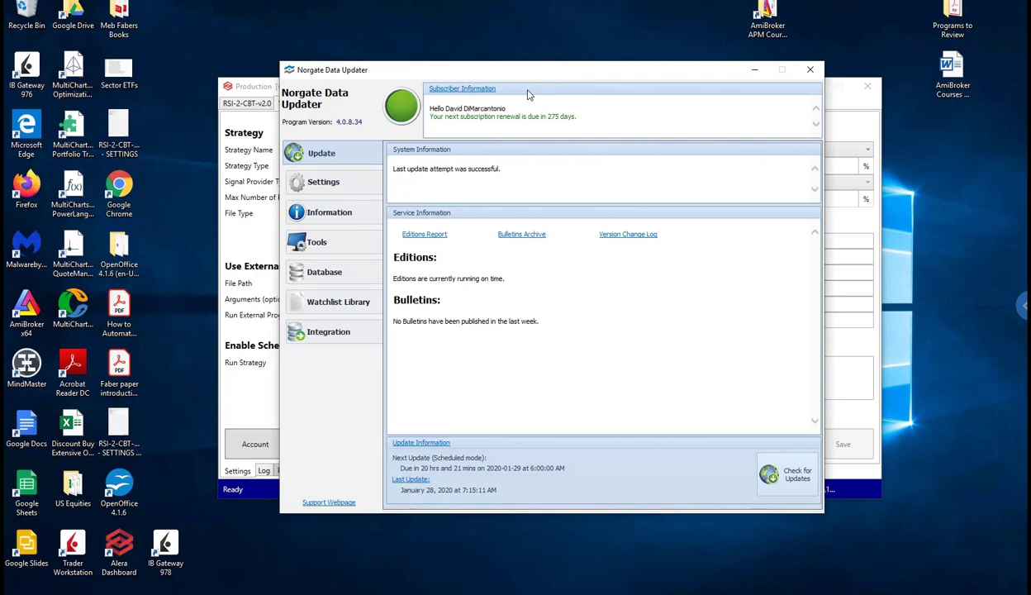
- Bring Alera's Production window in front, showing Super Charged MomTrend's settings
{"action": "left_click", "coordinate": [264, 86]}
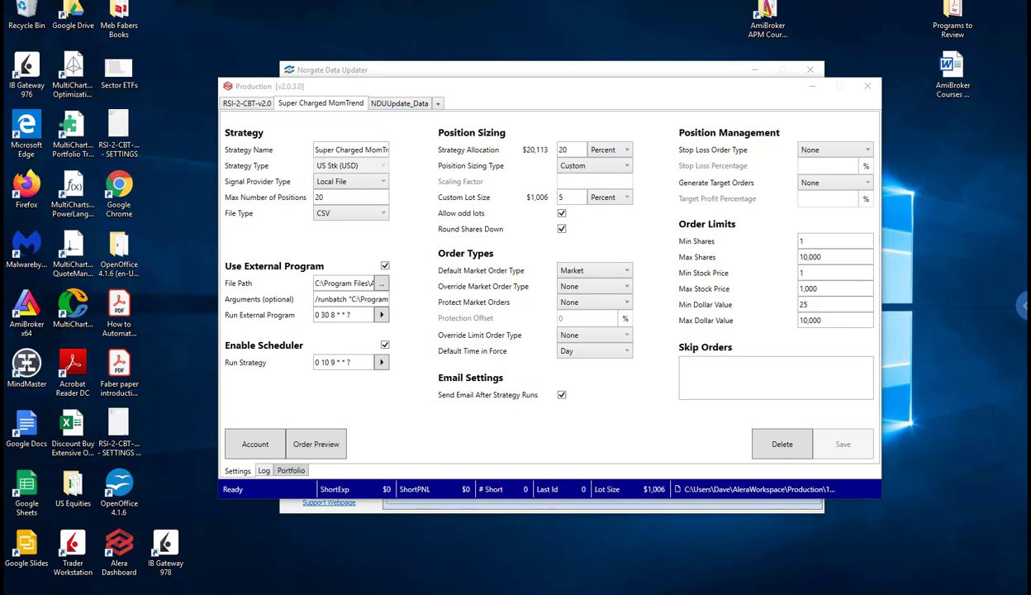
- Recheck IB Gateway's connection status, then return to Alera's Production strategy window
{"action": "left_click", "coordinate": [552, 532]}
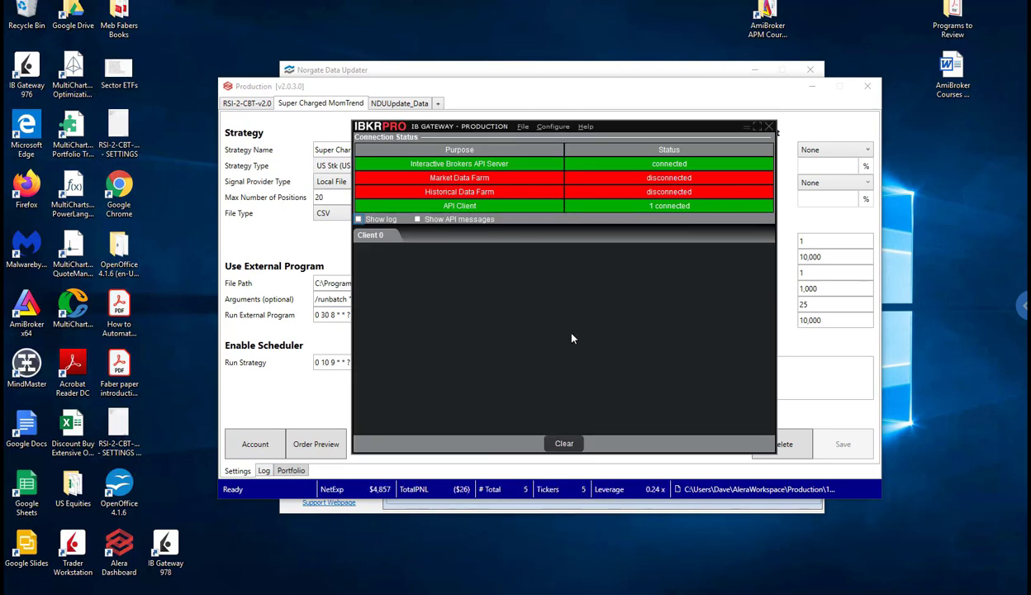
{"action": "left_click", "coordinate": [378, 86]}
- Show the RSI-2-CBT-v2.0 strategy settings to review its Market default order type
{"action": "left_click", "coordinate": [257, 105]}
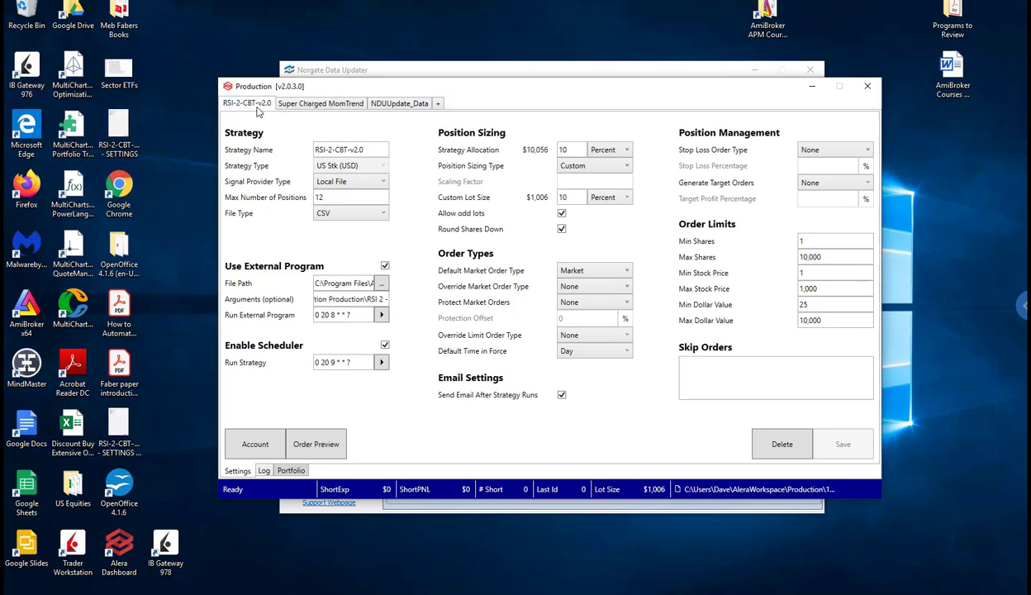